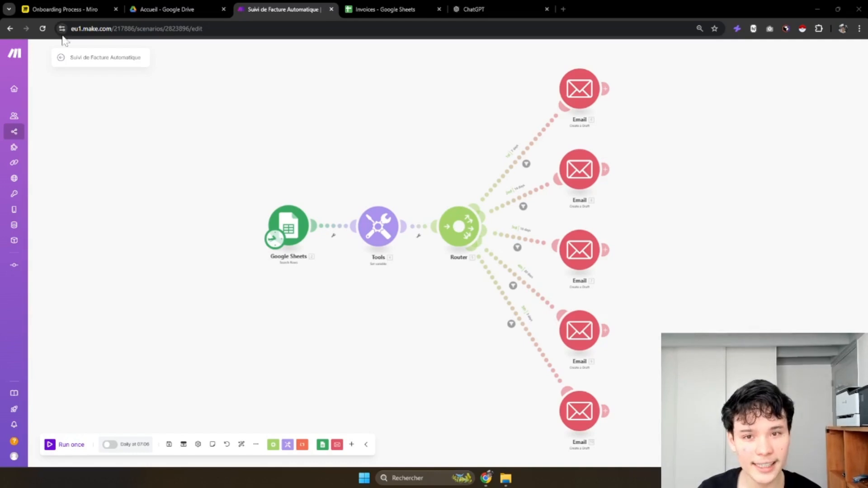
Step: Switch to the Invoices spreadsheet and examine the invoice table, including its Date Sent, Invoice Number and Company Name columns
click(376, 6)
click(149, 233)
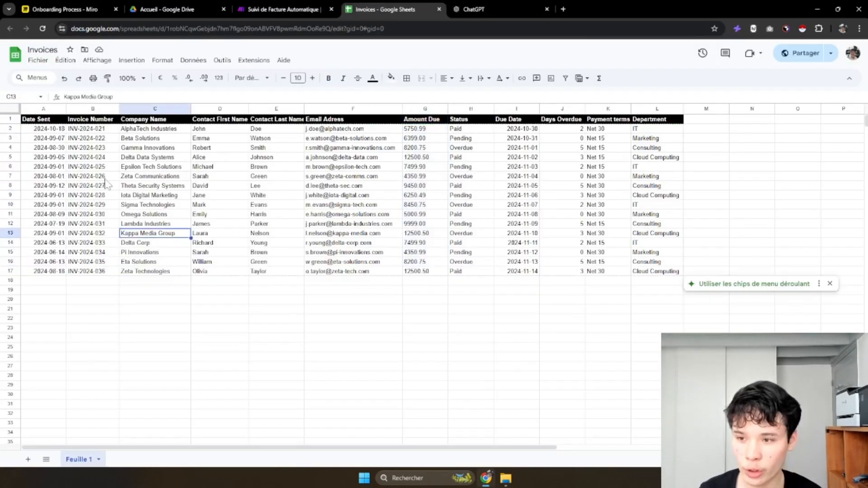
drag(39, 121, 660, 278)
click(563, 308)
drag(53, 121, 58, 258)
drag(97, 120, 102, 272)
click(175, 261)
drag(170, 121, 169, 279)
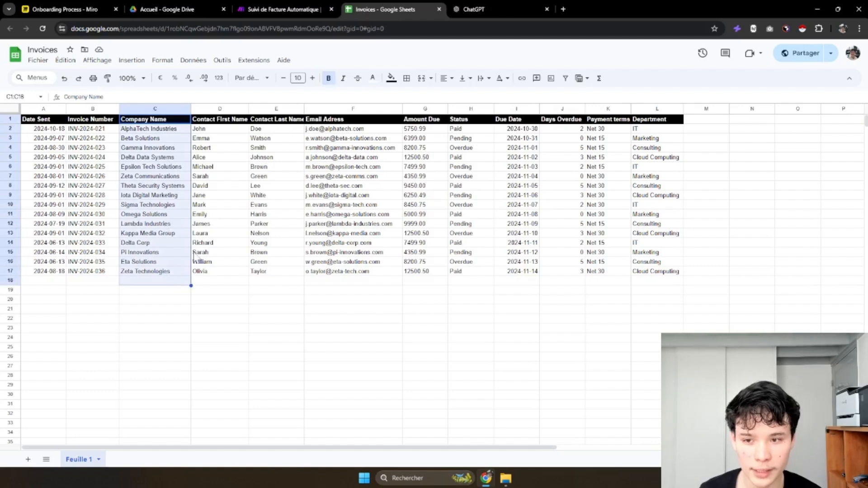
Step: Examine the contact name, Amount Due and Status columns of the invoice table
click(226, 223)
drag(218, 120, 288, 276)
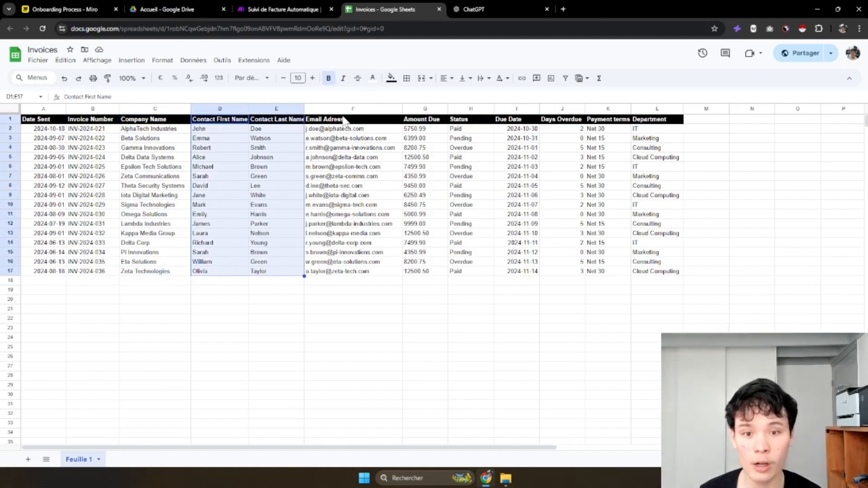
click(423, 166)
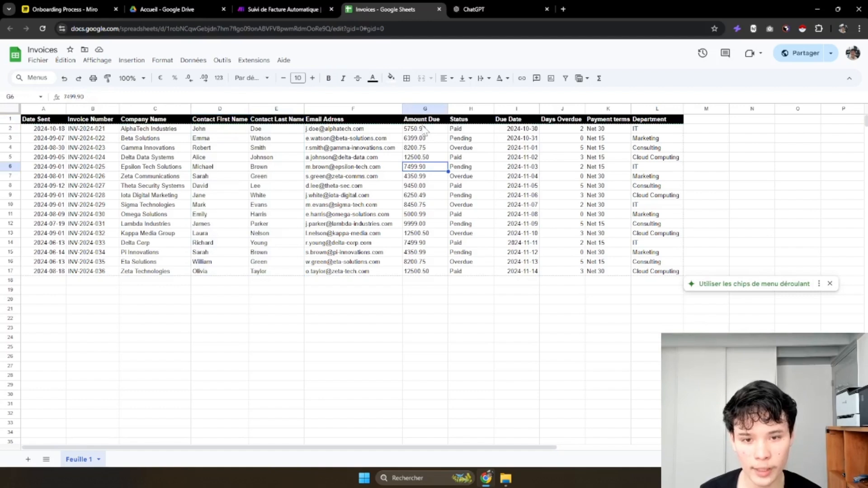
drag(423, 127, 425, 252)
click(478, 195)
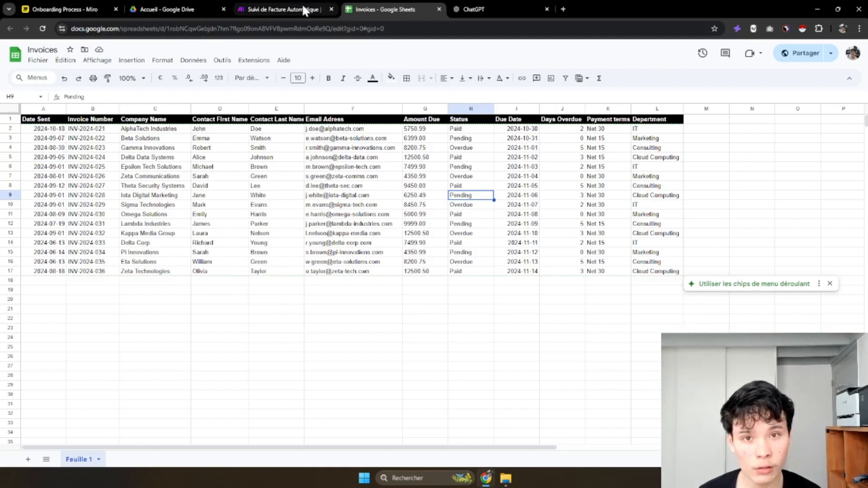
Step: Switch to the Make scenario and search for the Stripe app in a new blank module beneath Google Sheets
mouse_move(302, 8)
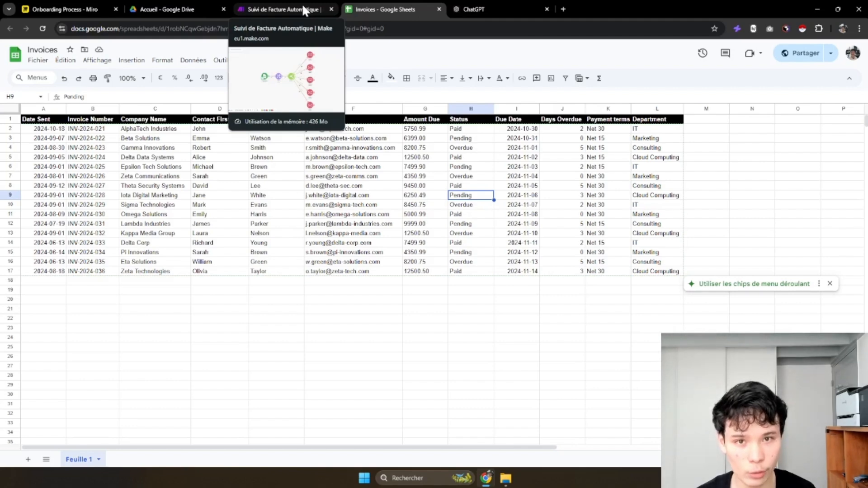
click(302, 9)
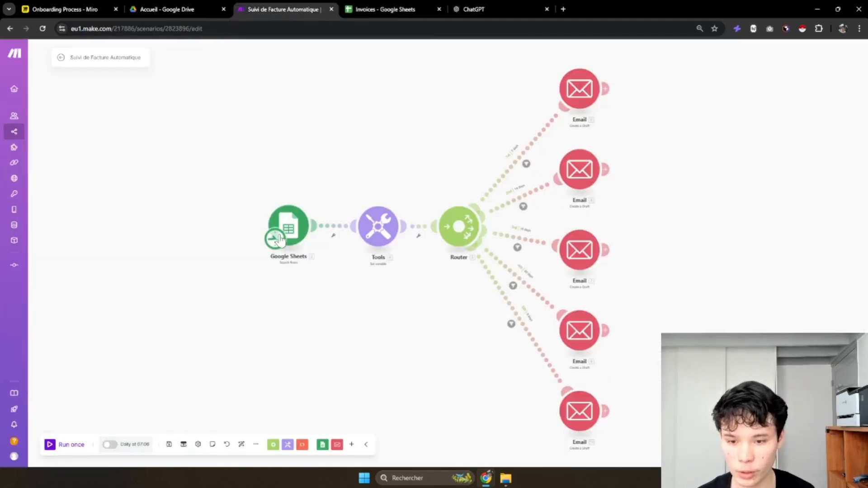
click(289, 287)
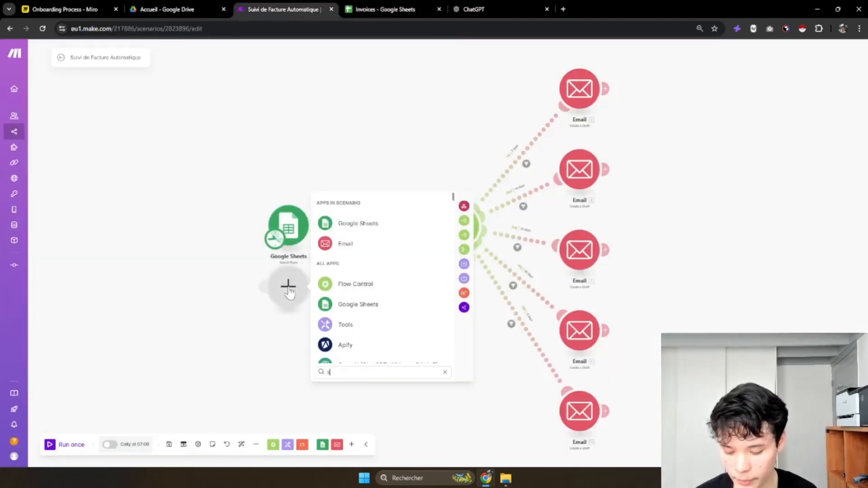
text(stripe)
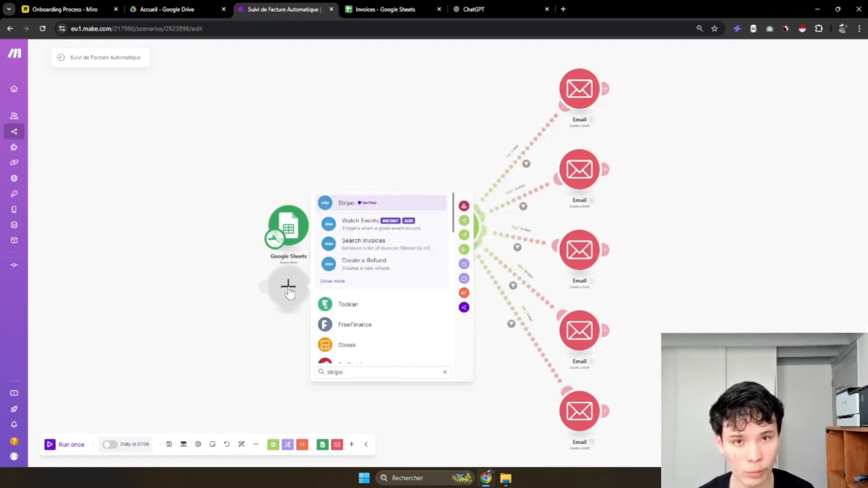
click(253, 285)
Step: Delete the blank module beneath the Google Sheets module
drag(251, 280, 314, 294)
scroll(314, 294, up, 3)
right_click(354, 309)
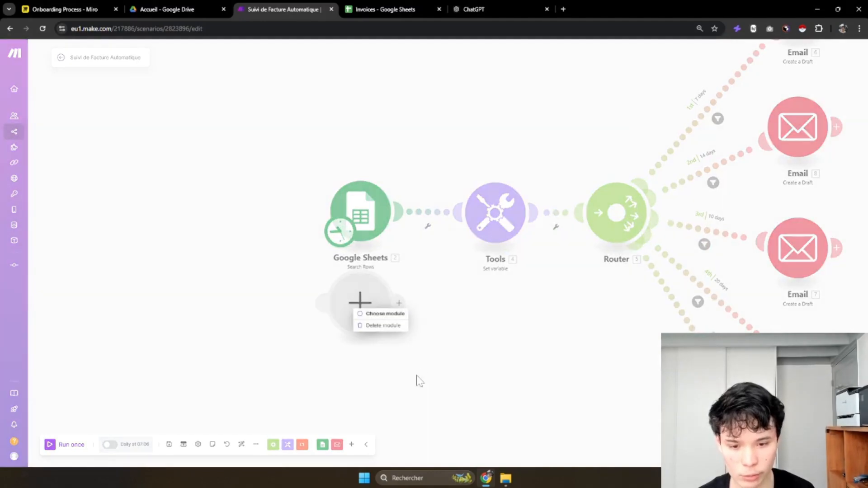
click(383, 325)
Step: Open the Google Sheets Search Rows module's settings and examine its sheet name and filter column options
click(372, 212)
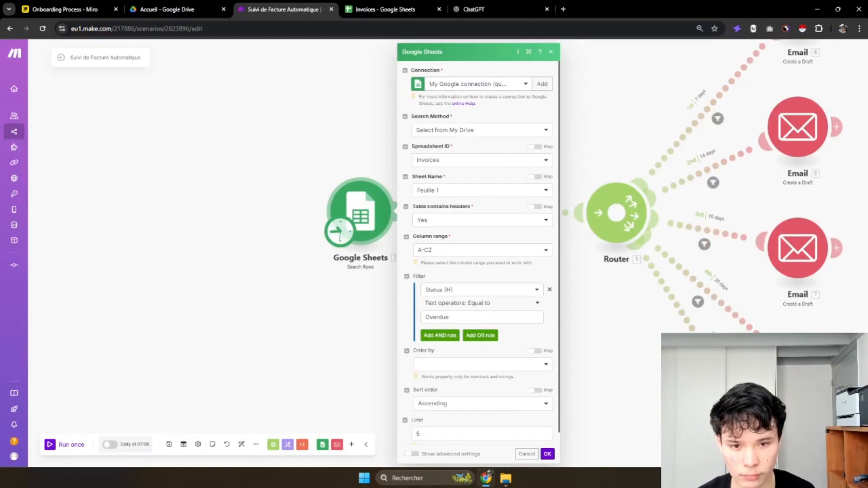
click(468, 192)
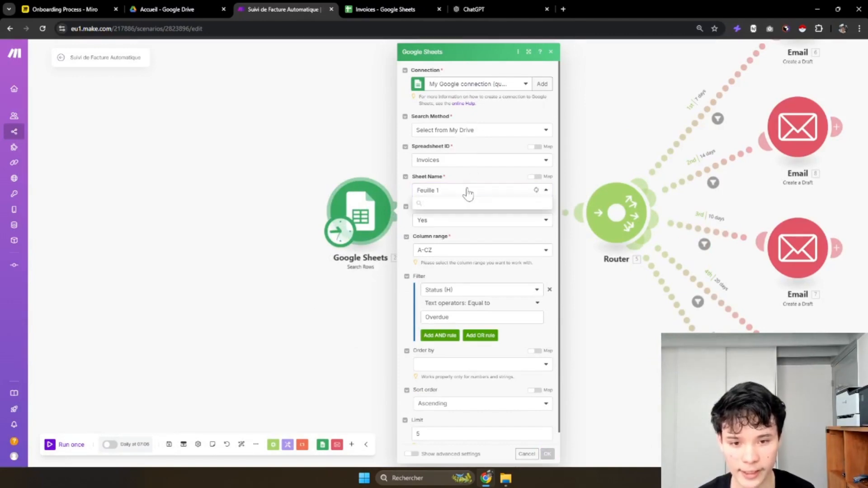
click(467, 192)
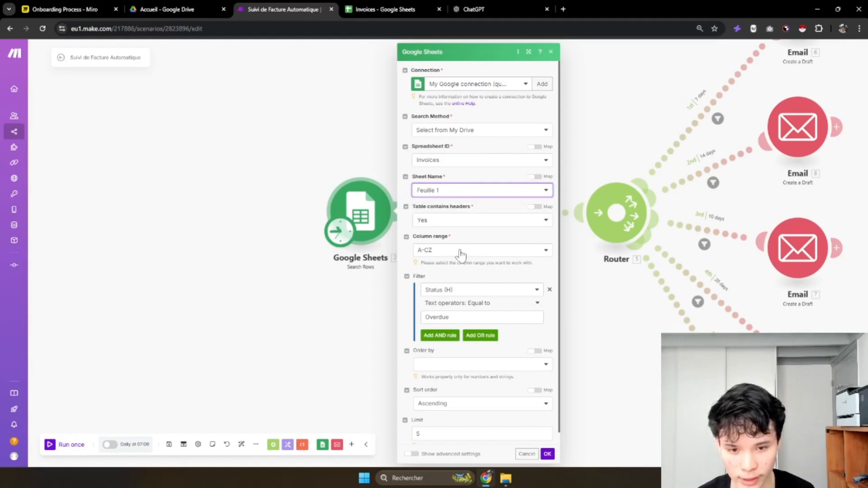
click(456, 294)
click(455, 294)
Step: Check the Status column in the Invoices spreadsheet, and close the Search Rows settings back in the Make scenario
click(387, 8)
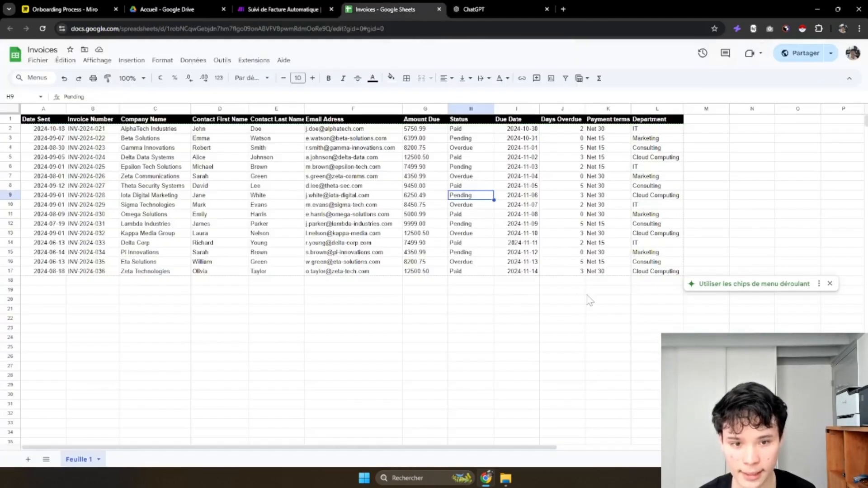
click(488, 227)
drag(470, 119, 469, 276)
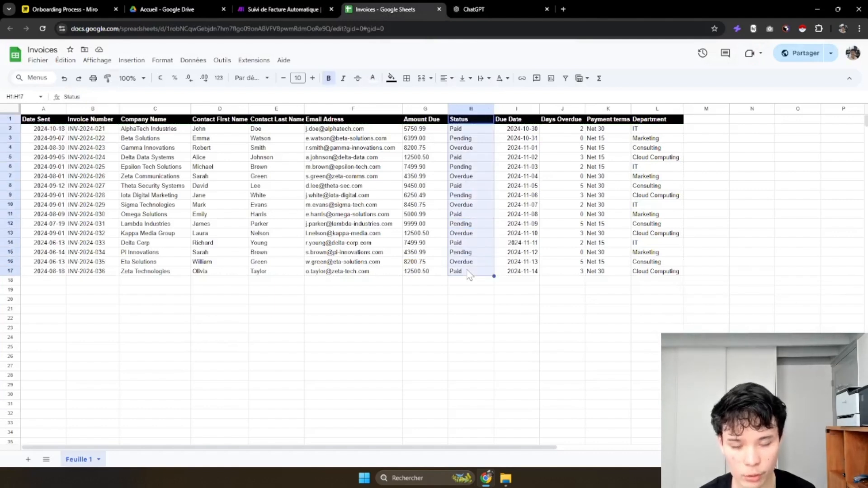
click(282, 9)
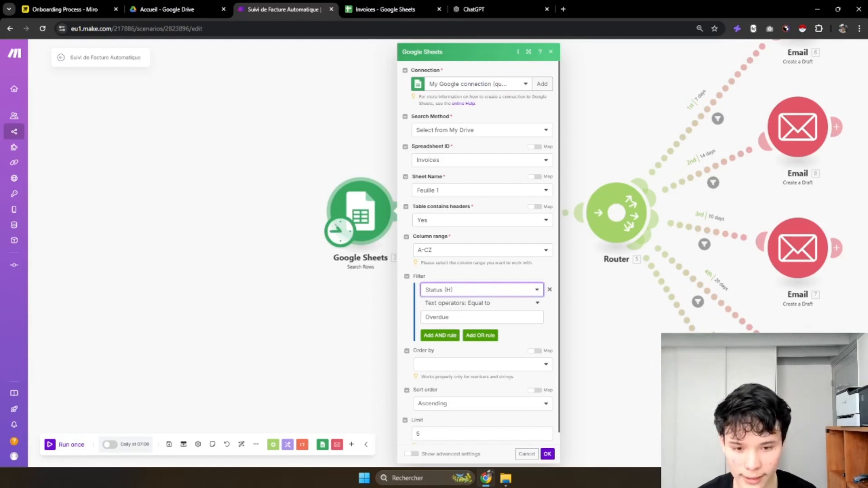
click(548, 454)
drag(511, 366, 491, 371)
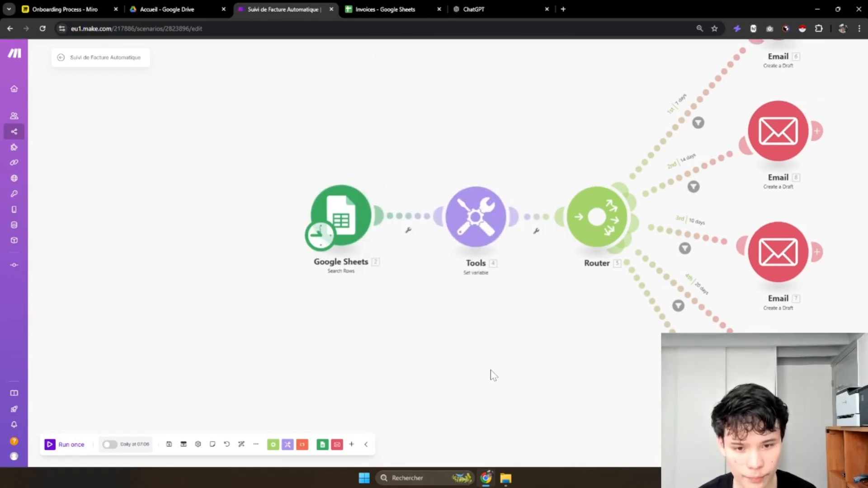
Step: Examine the variable name and the date-difference formula in the Tools Set variable module, and close its settings
click(470, 220)
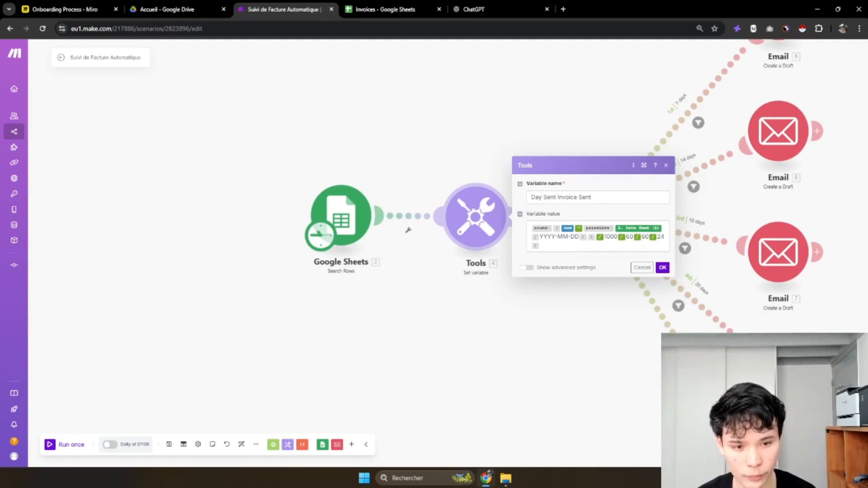
click(537, 228)
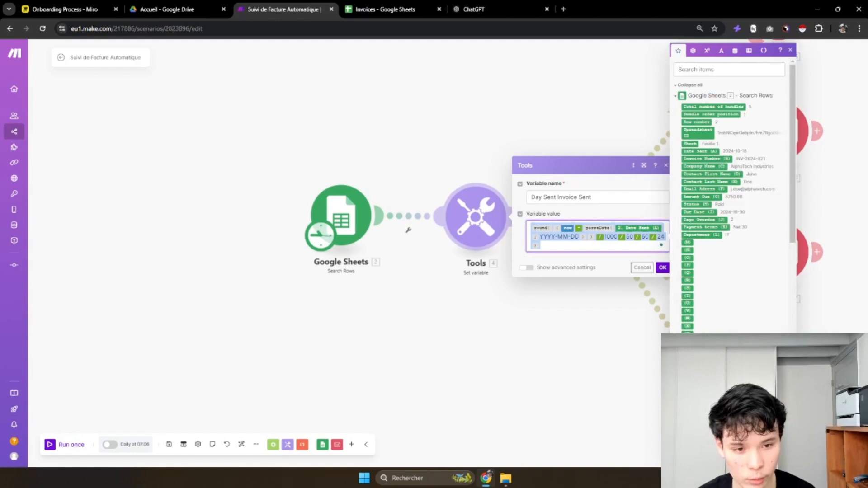
click(555, 237)
click(540, 245)
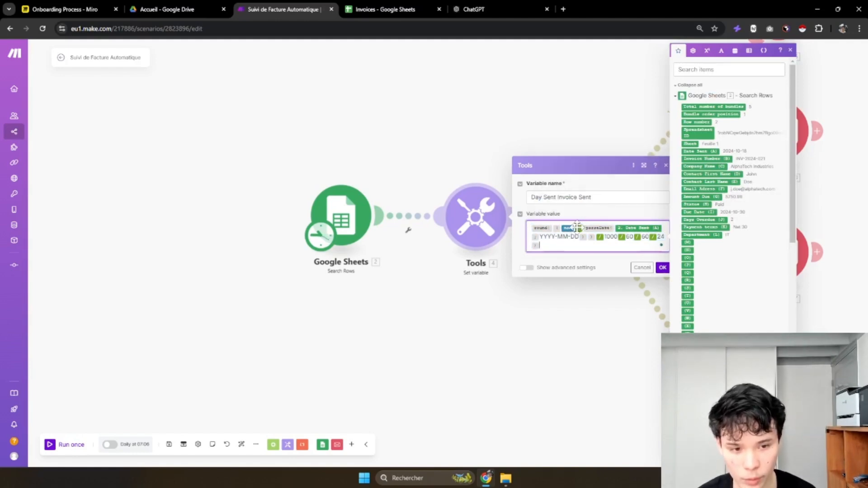
mouse_move(598, 226)
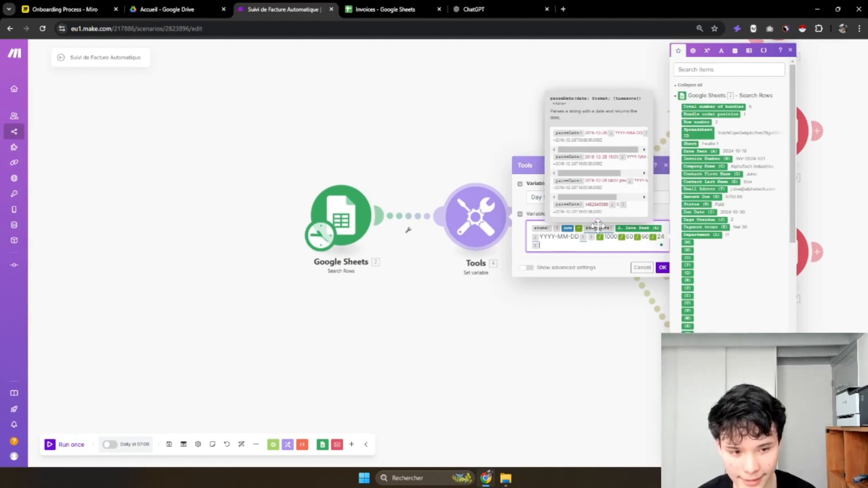
mouse_move(644, 226)
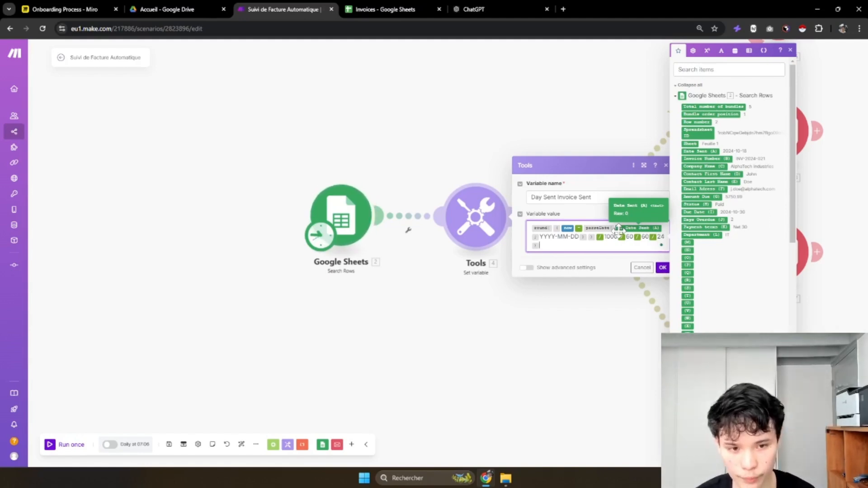
drag(594, 197, 530, 197)
click(588, 186)
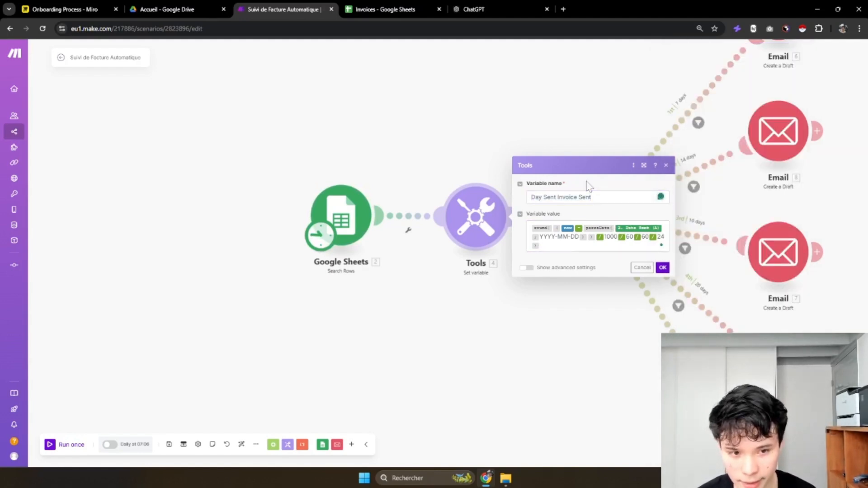
click(663, 267)
drag(544, 325, 523, 333)
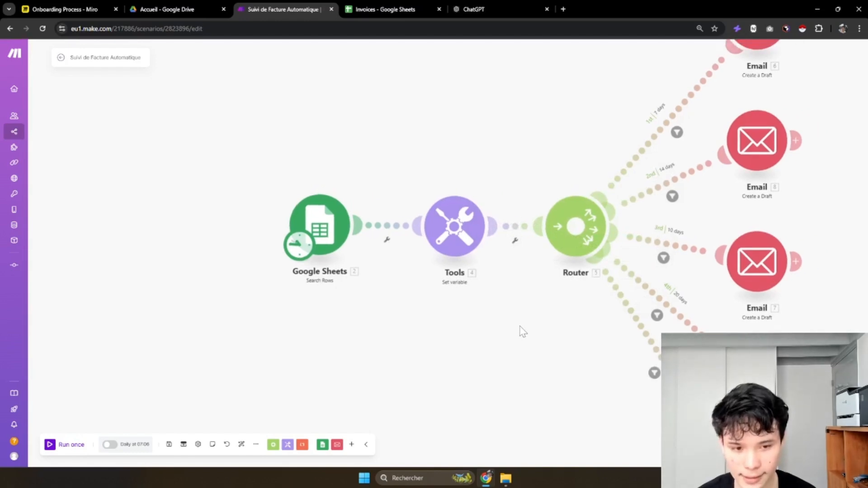
Step: Examine the router's filtered branches and the five Email draft modules they lead to
drag(548, 154, 409, 151)
scroll(454, 151, down, 1)
drag(452, 122, 429, 149)
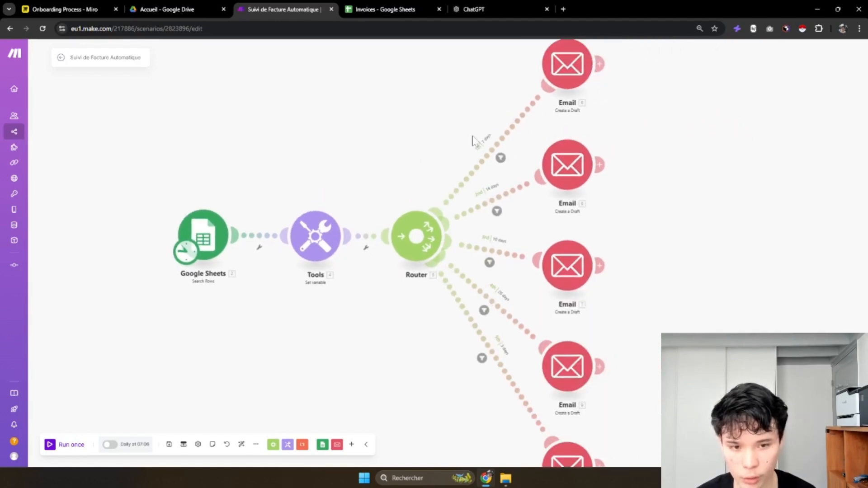
scroll(471, 140, down, 1)
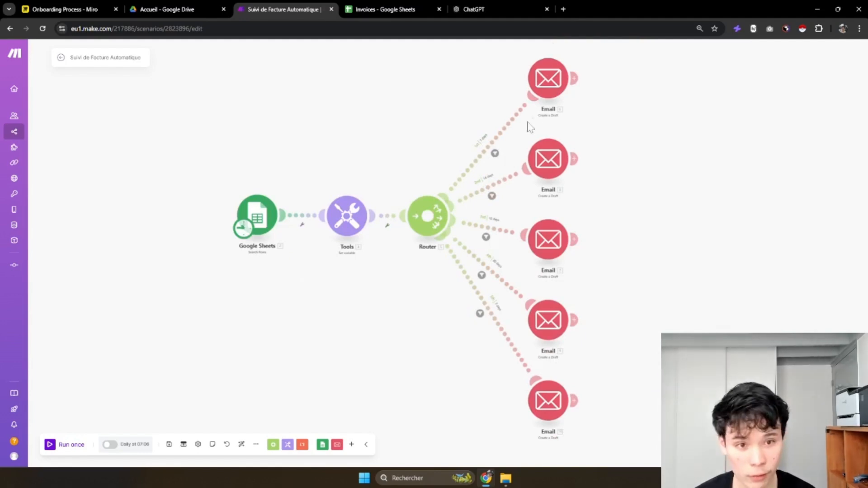
drag(534, 46, 580, 444)
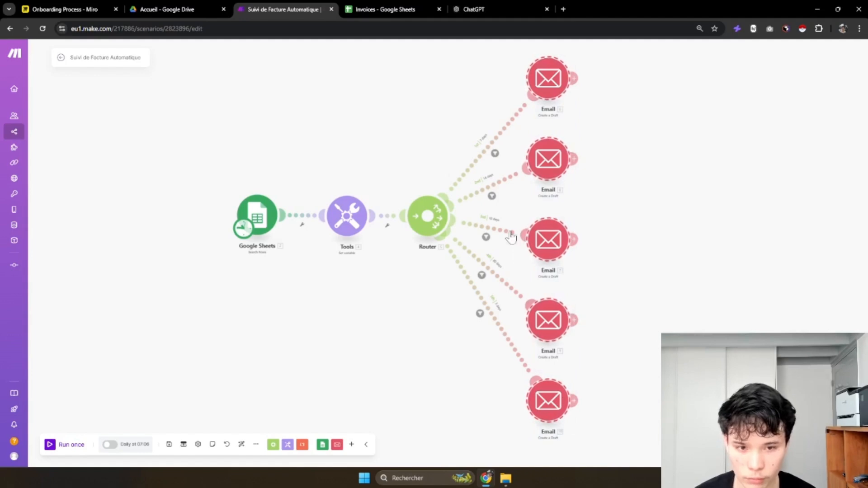
click(495, 321)
click(455, 382)
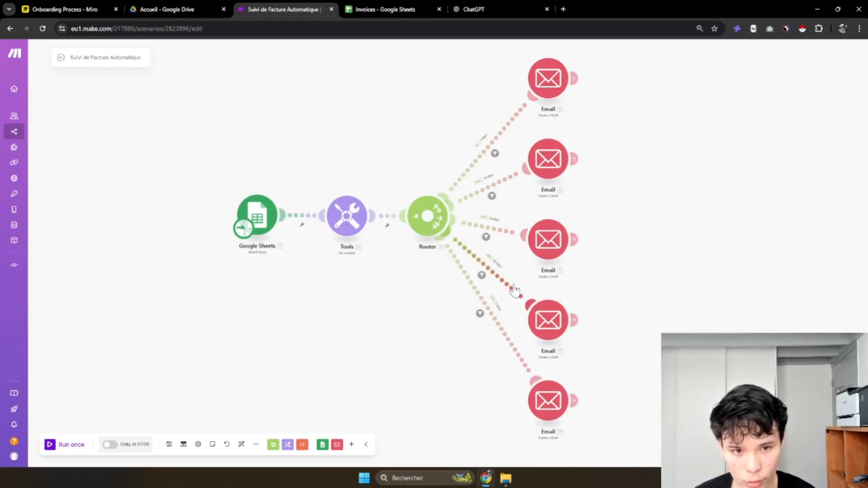
Step: Examine the recipient, subject and message content of the first branch's Email draft module, and close its settings
click(548, 77)
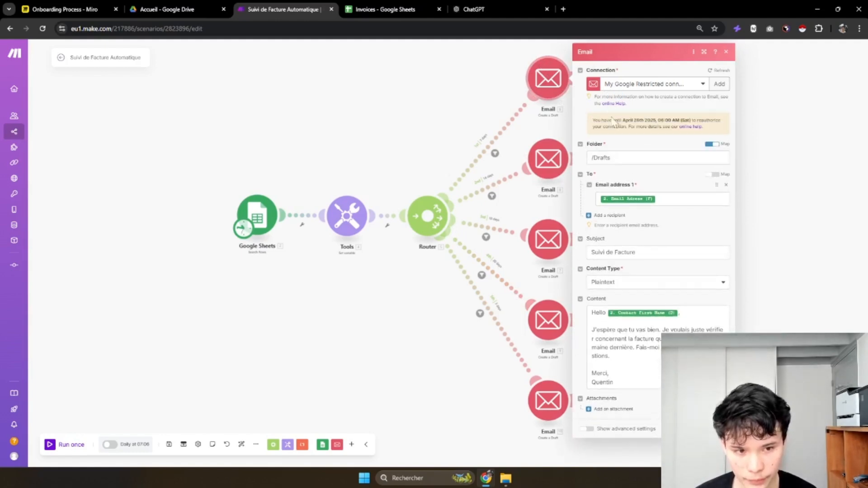
click(640, 201)
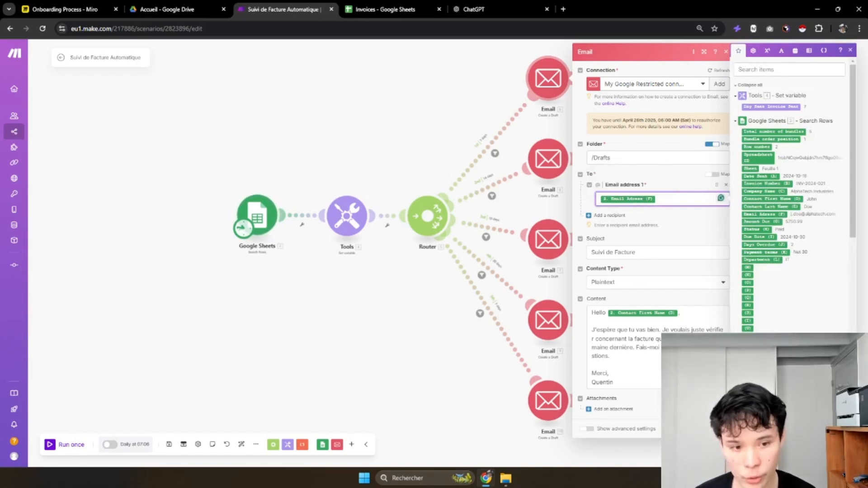
drag(637, 253, 590, 253)
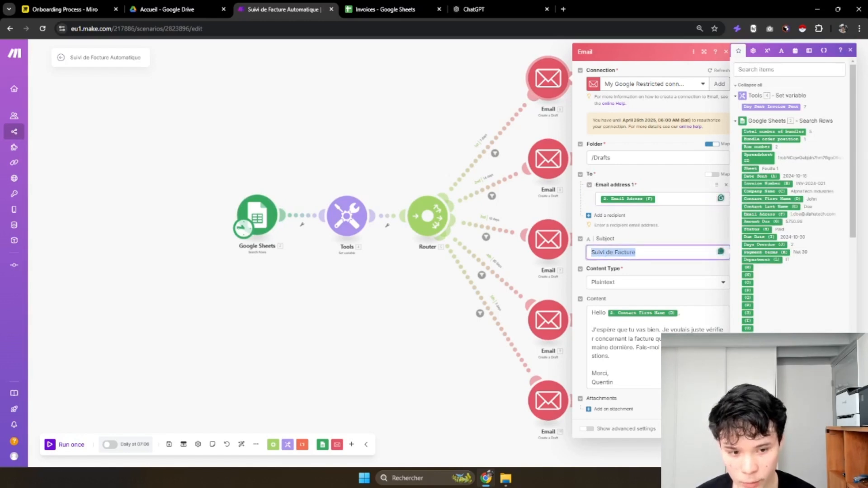
click(650, 240)
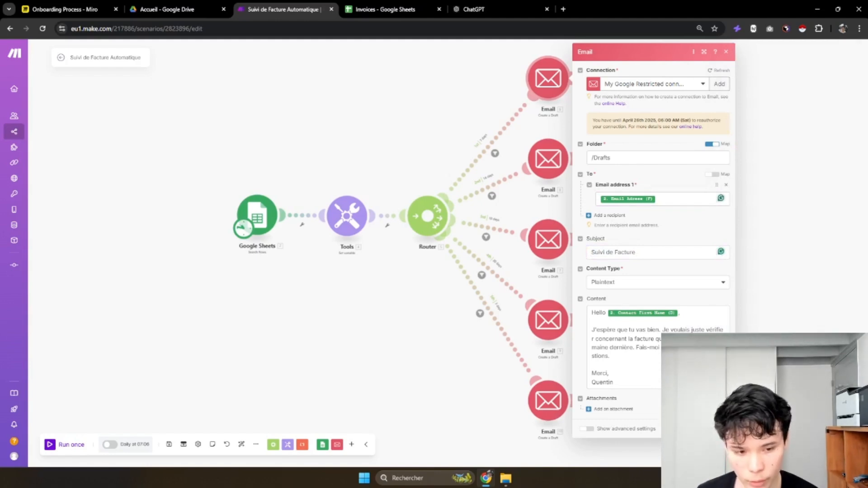
drag(591, 313, 614, 383)
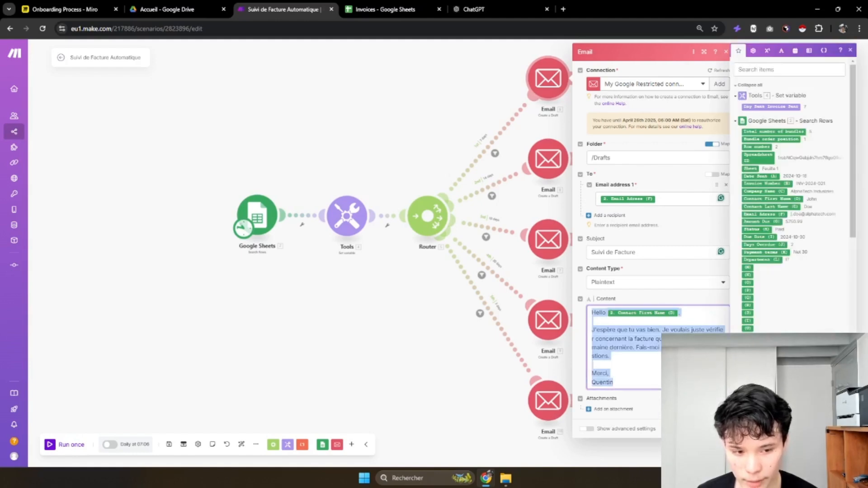
click(609, 310)
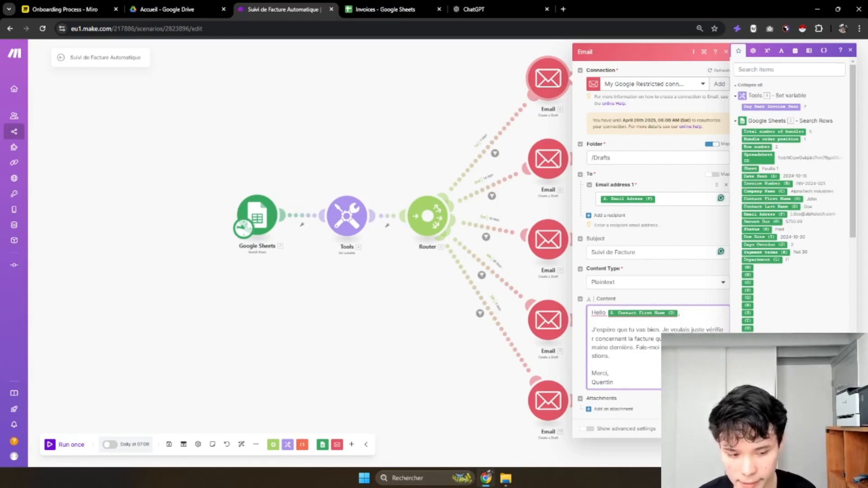
click(720, 428)
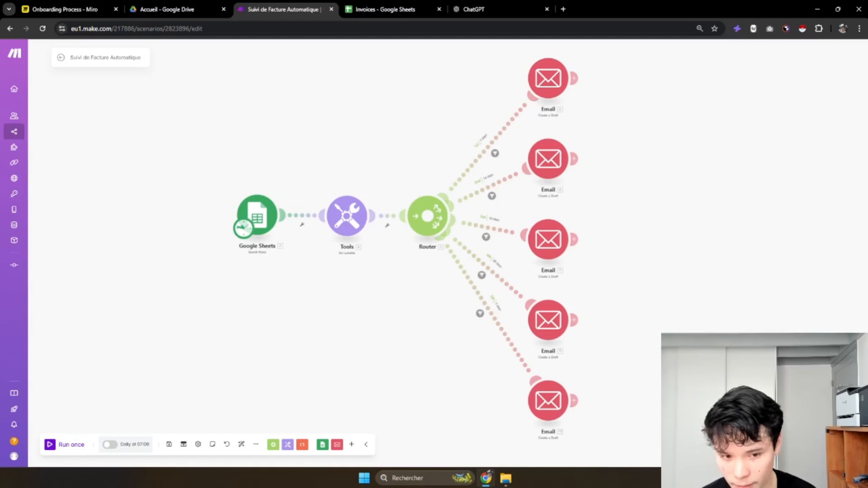
scroll(625, 251, down, 1)
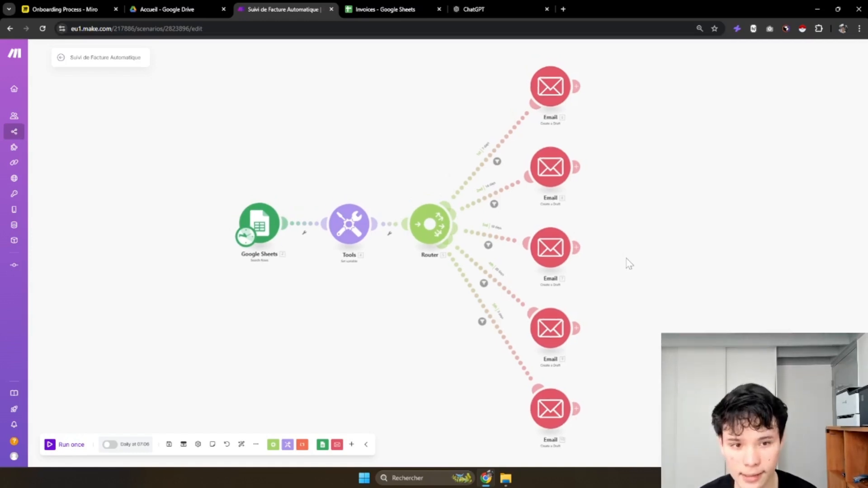
scroll(626, 244, down, 1)
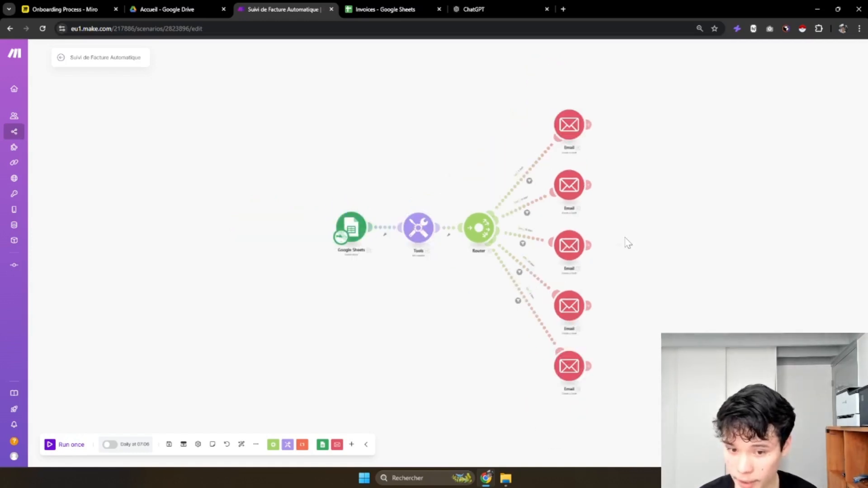